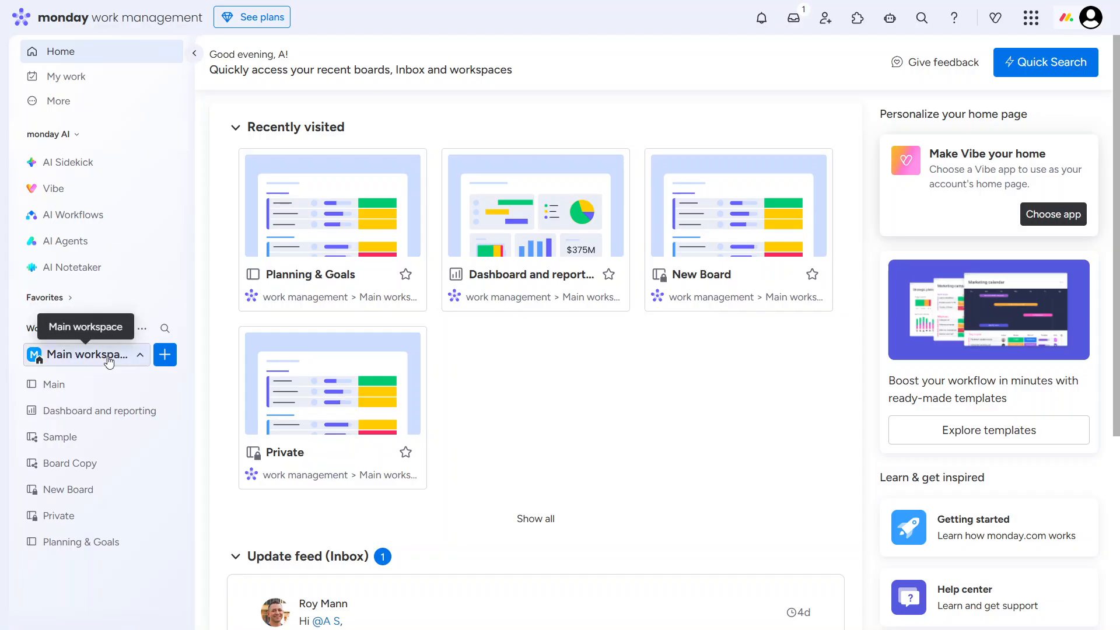
- Manually create a new board named Finances in the Main workspace, managing Items with the Main privacy type
left_click(109, 362)
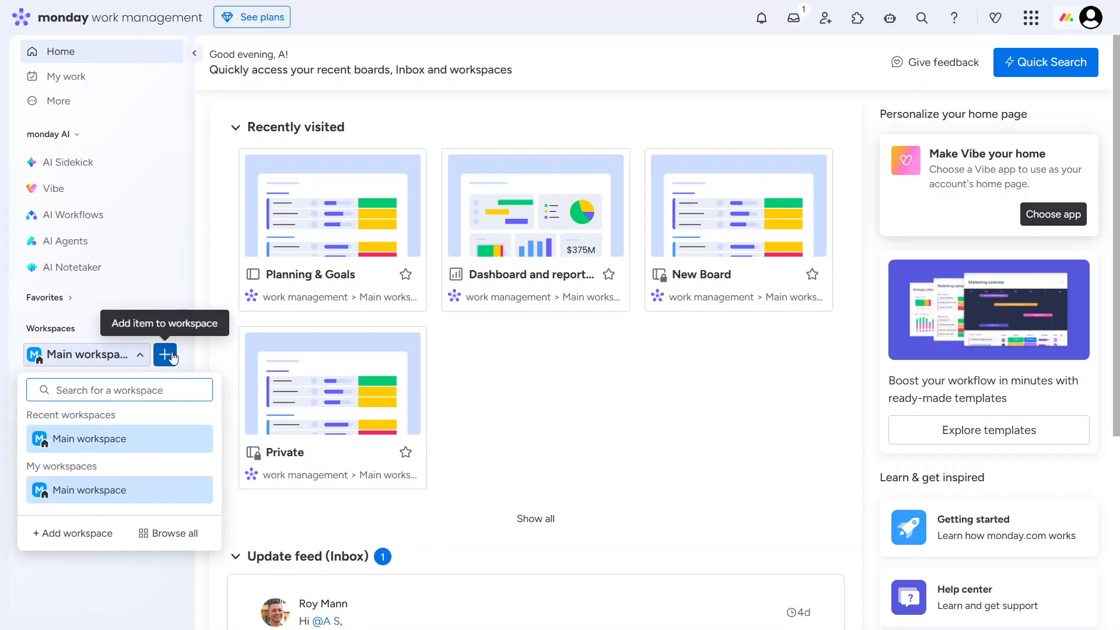
left_click(171, 355)
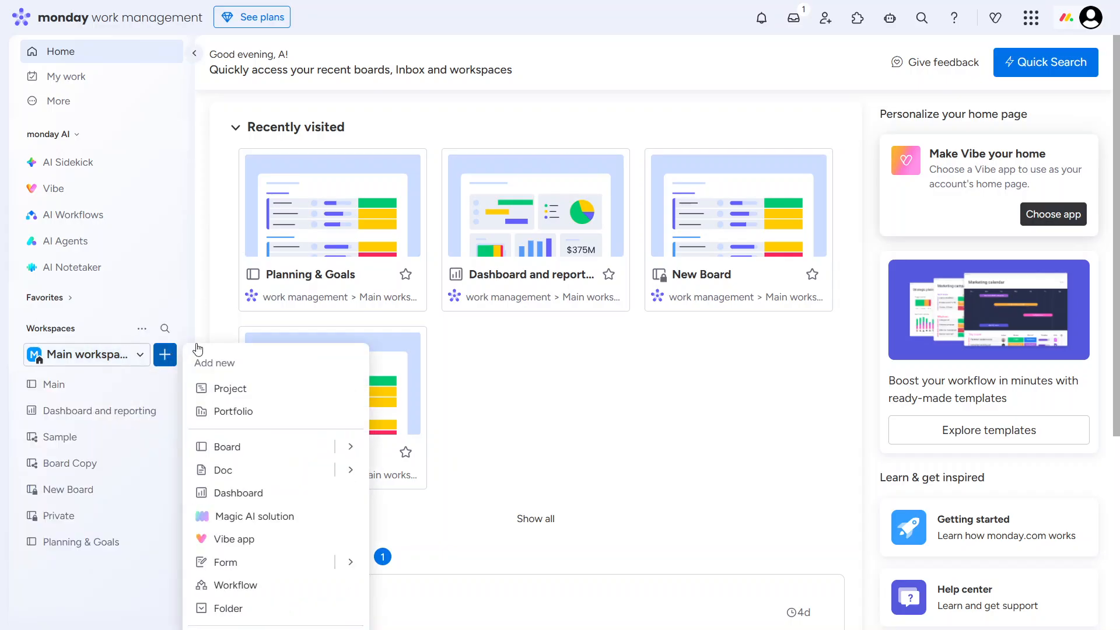
mouse_move(350, 447)
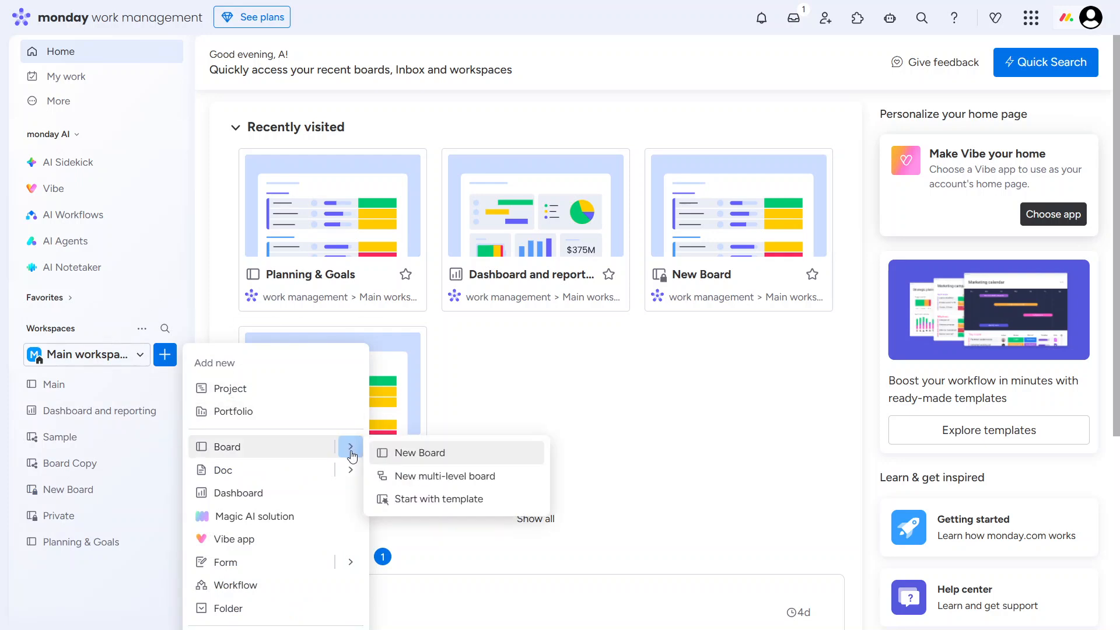
left_click(390, 457)
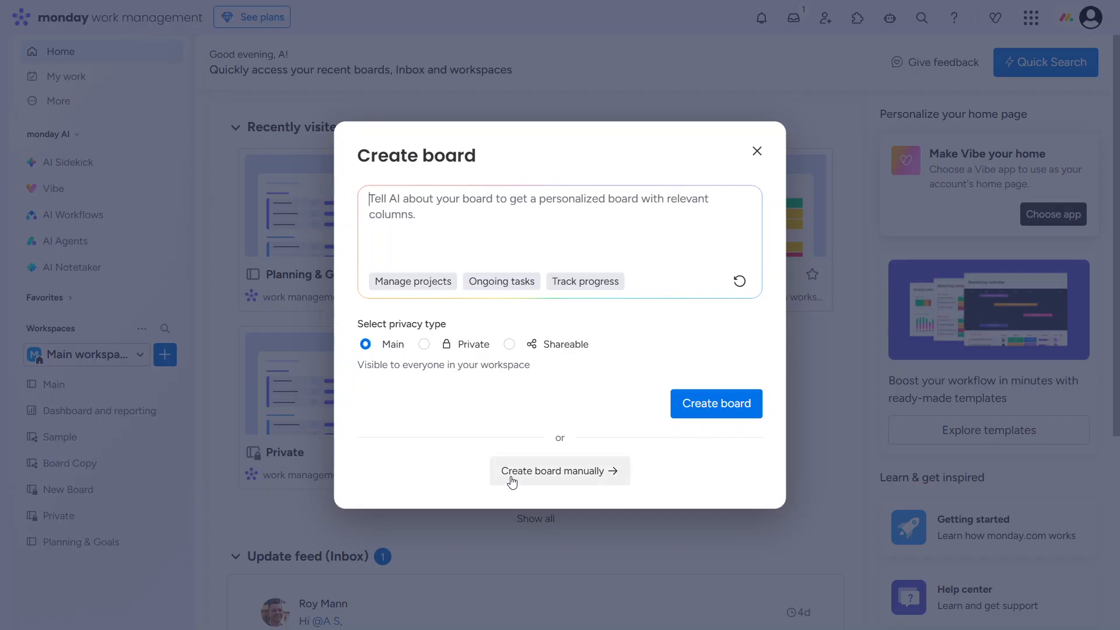
left_click(562, 475)
type("Finances")
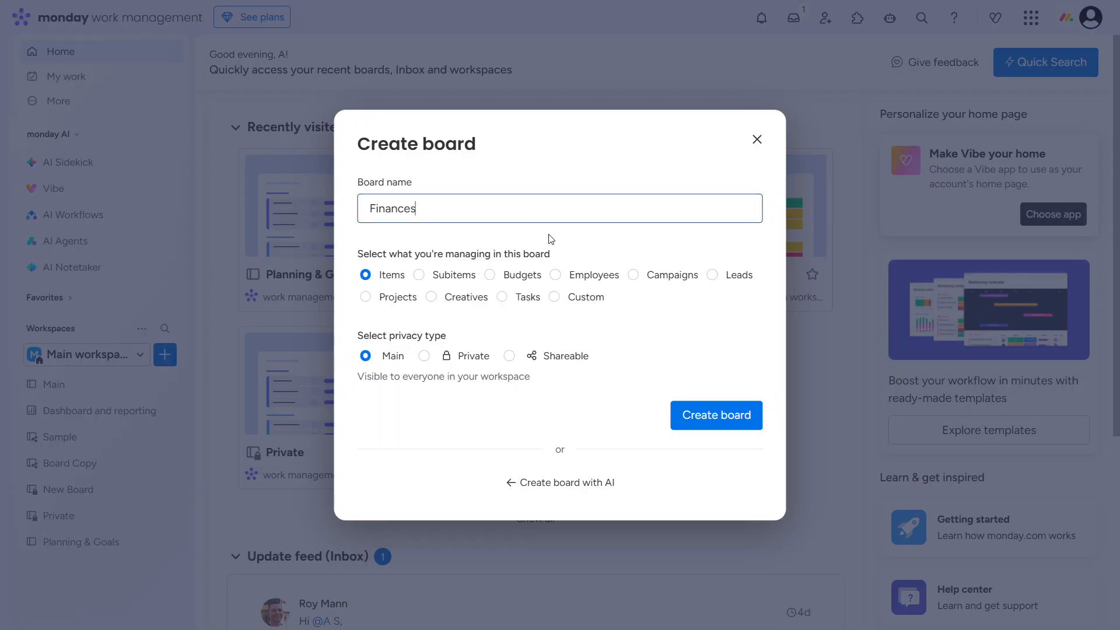
left_click_drag(550, 254, 371, 252)
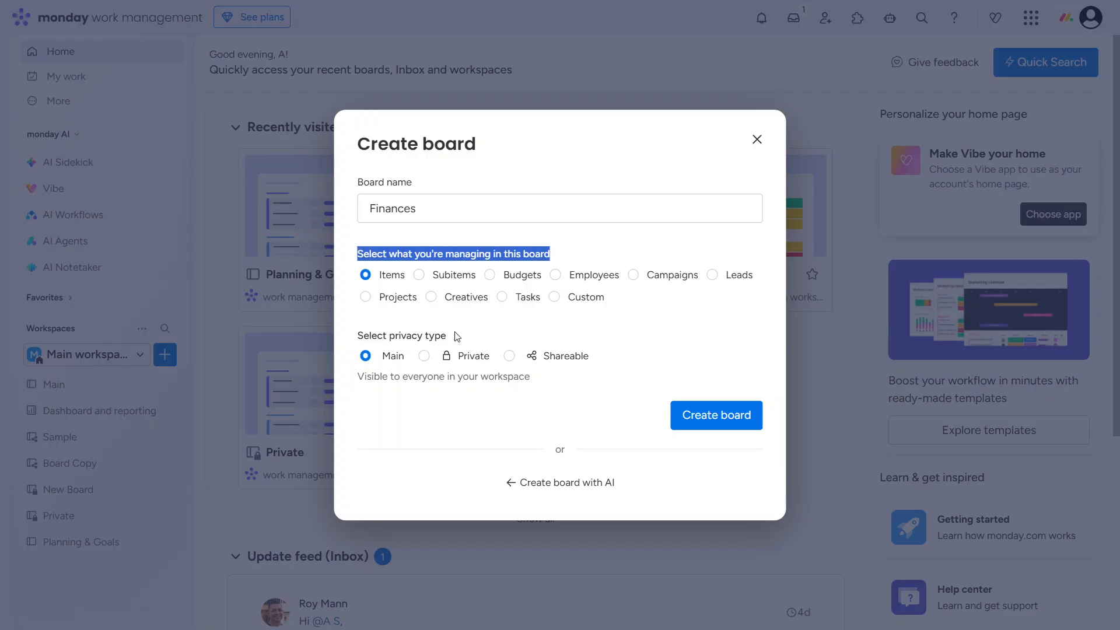
left_click_drag(457, 337, 363, 334)
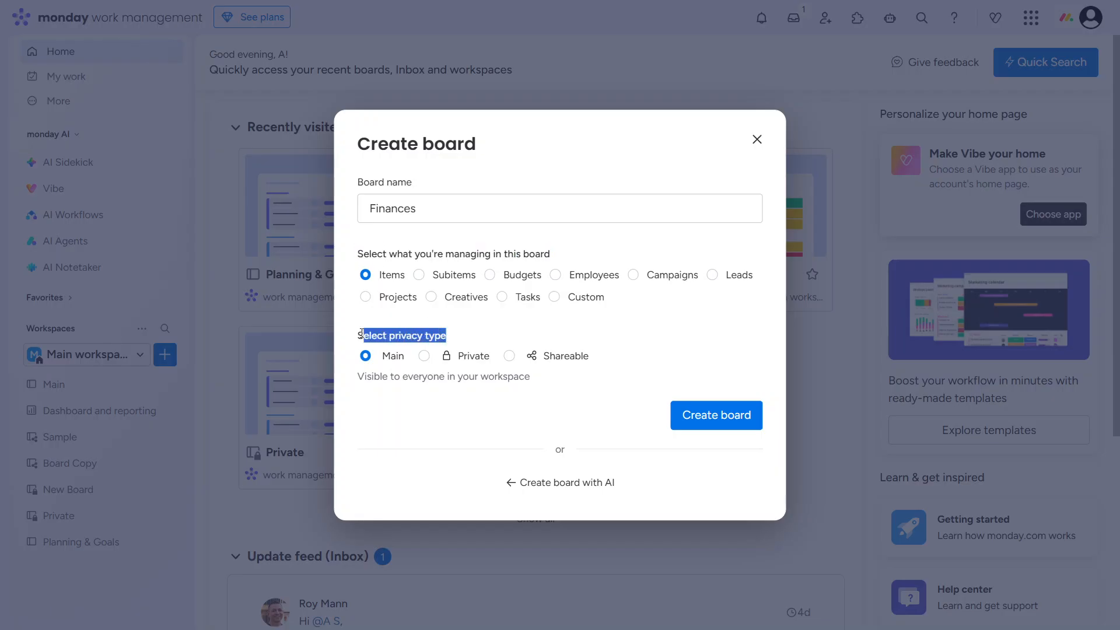
left_click(597, 396)
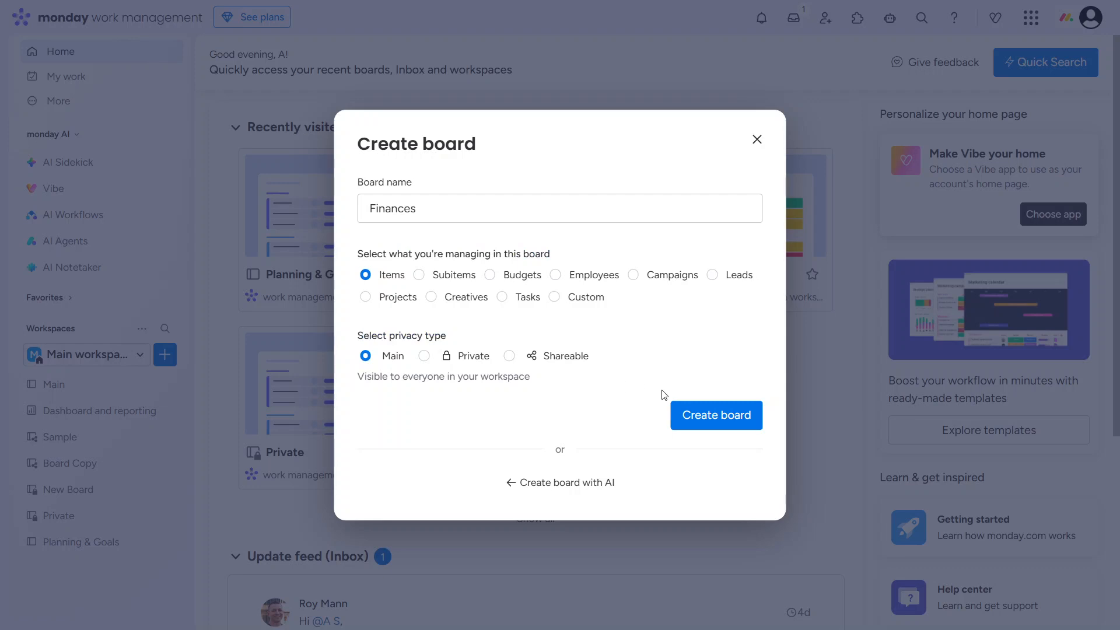
left_click(717, 421)
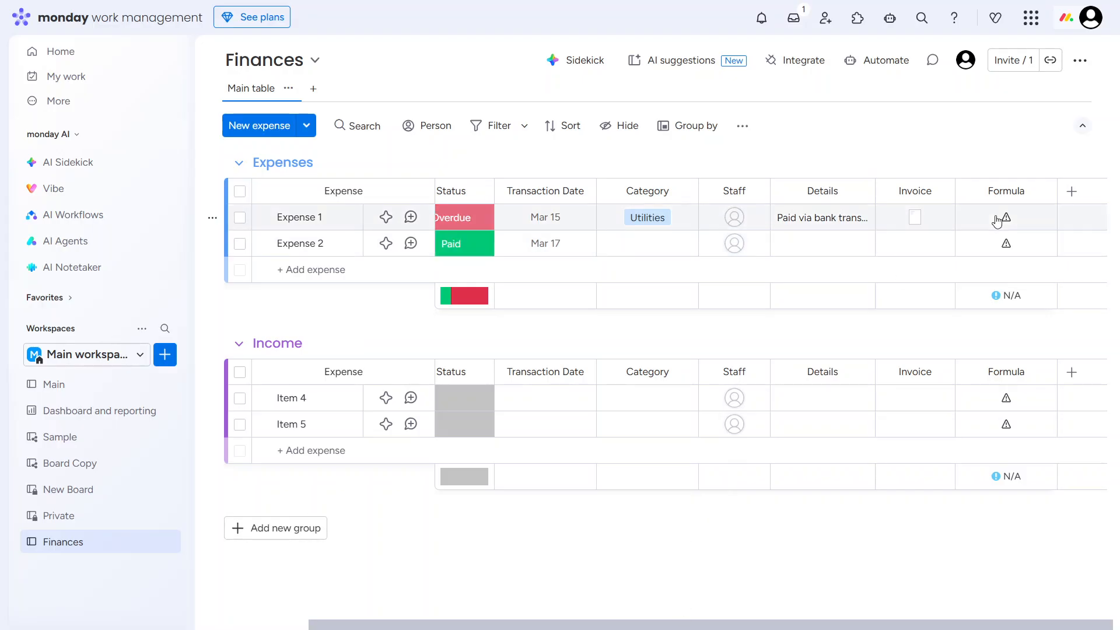
- Review the column types that can be added and the Status and Category label options for Expense 1
left_click(1072, 200)
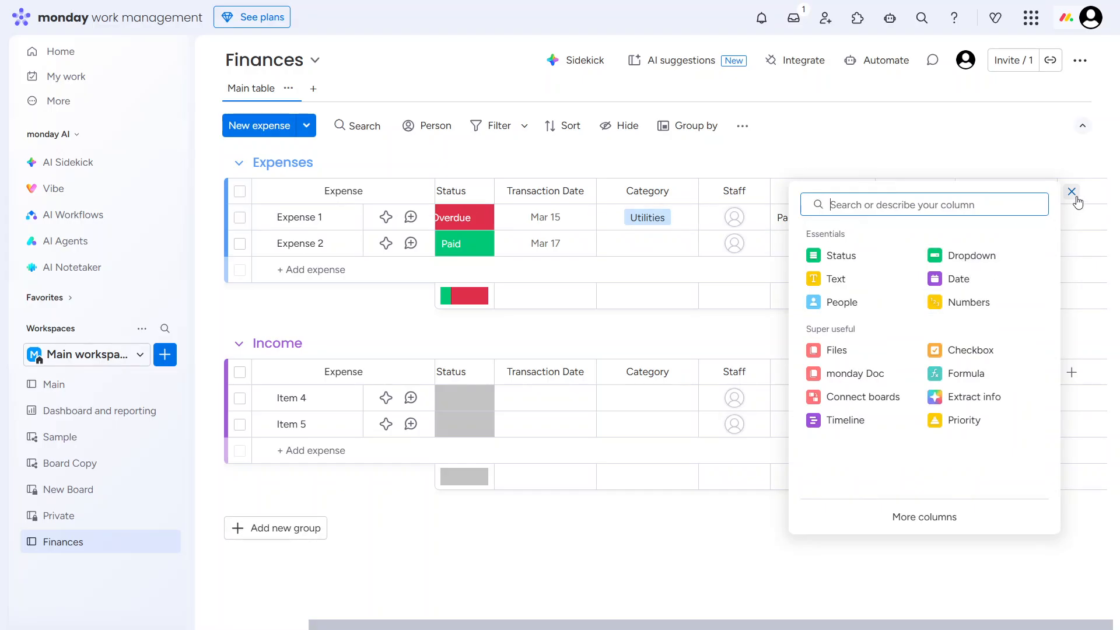
left_click(1075, 196)
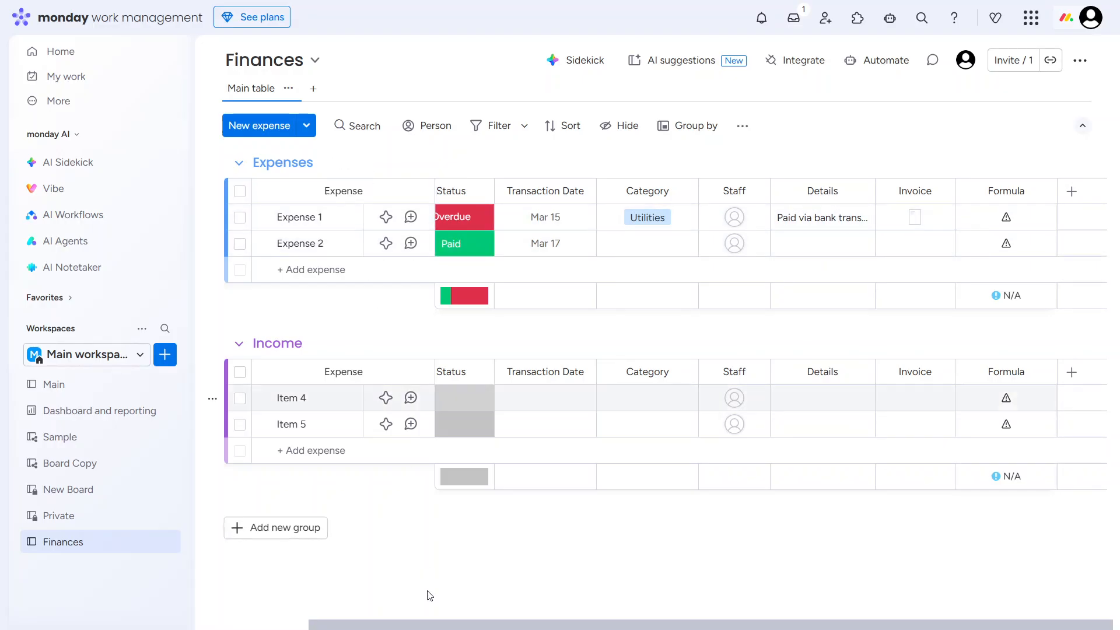
left_click_drag(426, 626, 303, 603)
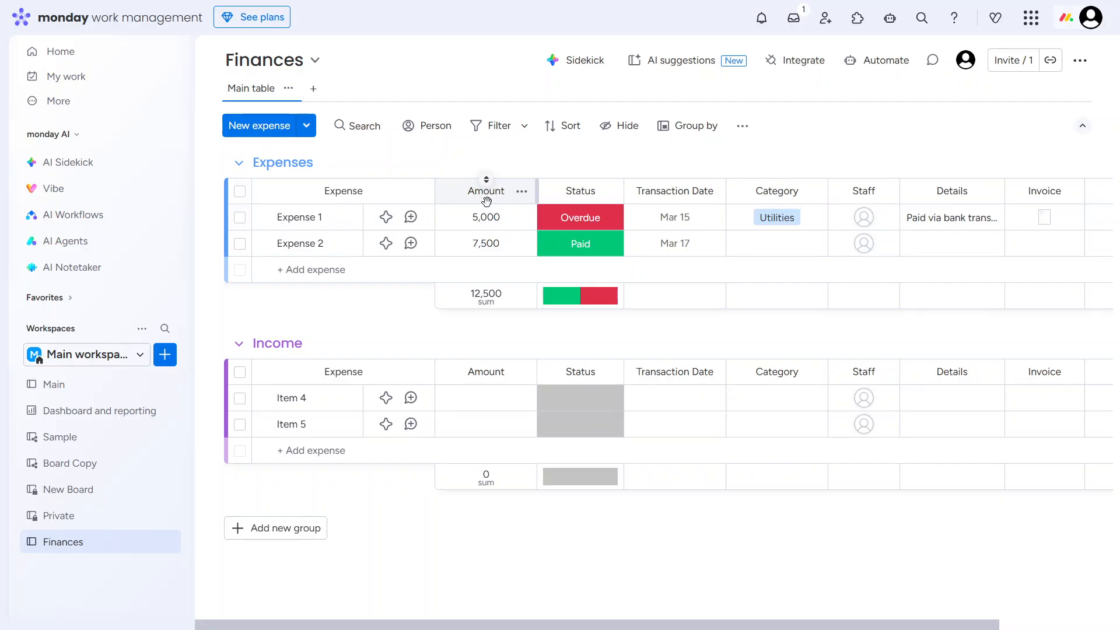
left_click(597, 218)
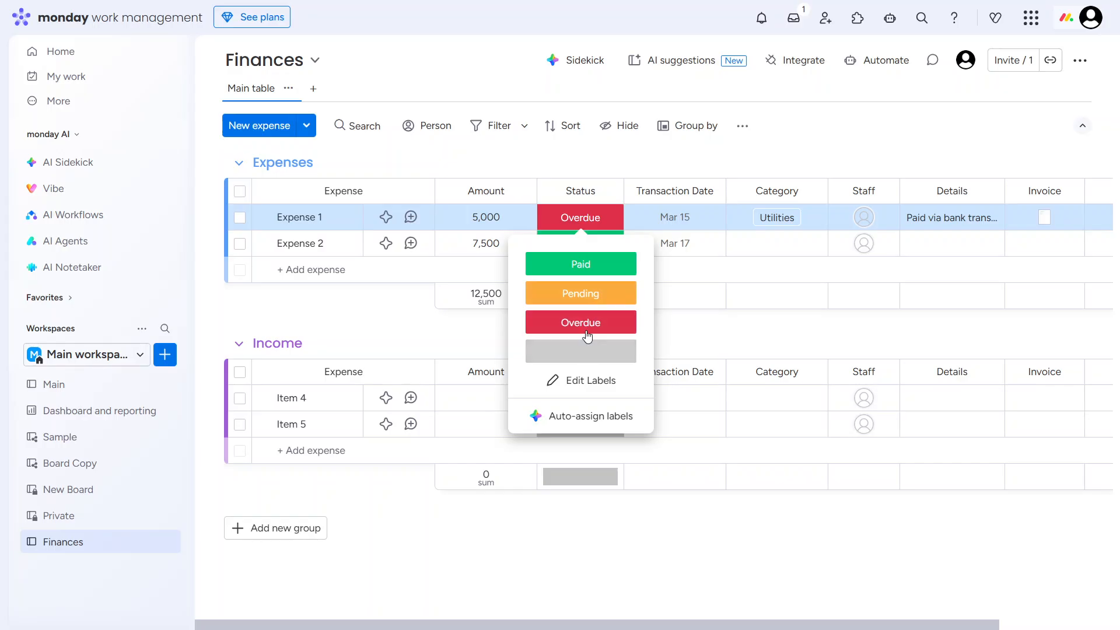
left_click(679, 164)
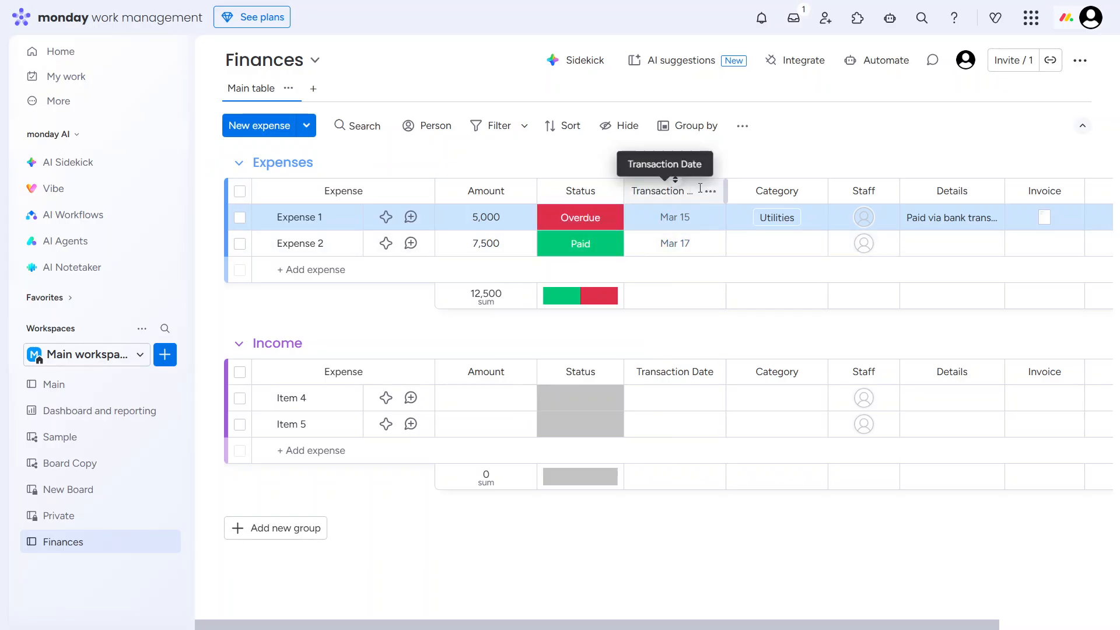
left_click(791, 225)
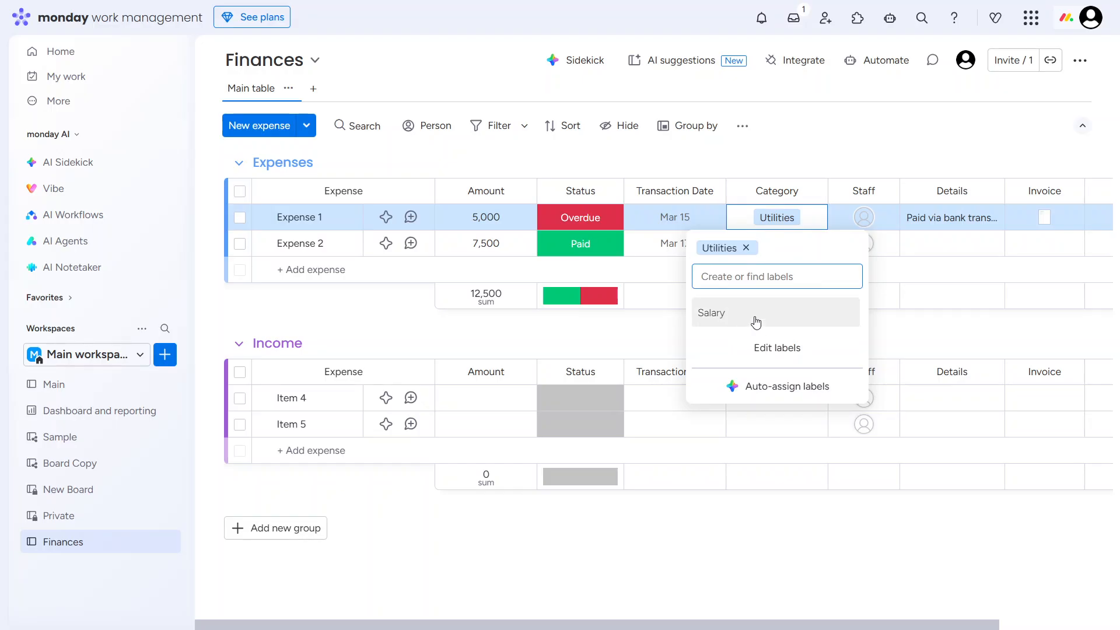
left_click(874, 142)
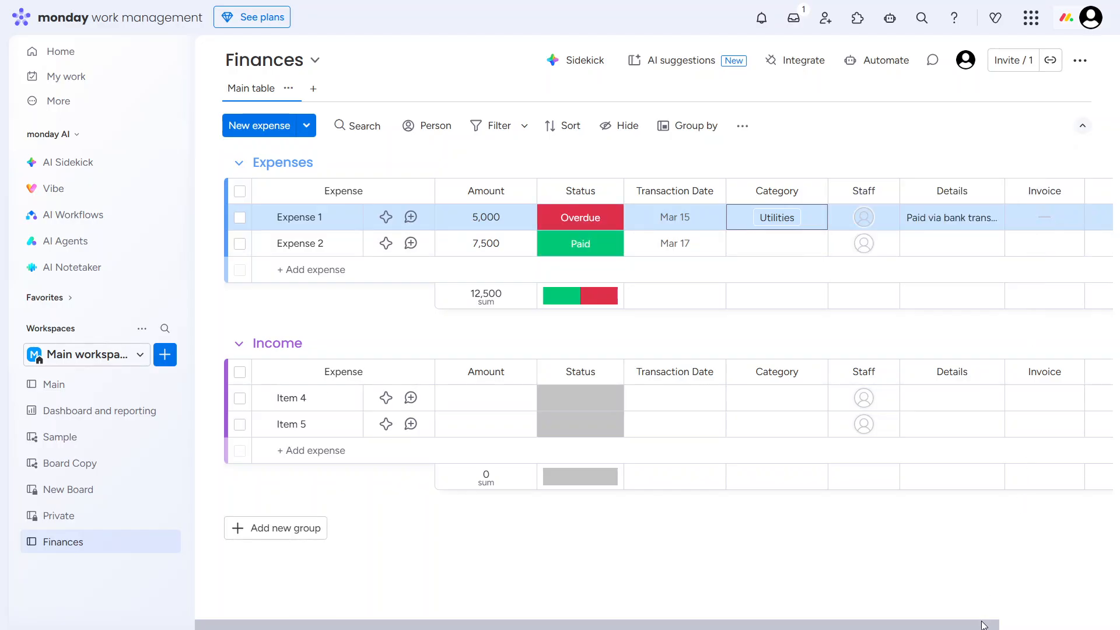
- Examine the Invoice column's options and Expense 1's Details text, and try moving the Invoice column before Details
left_click_drag(989, 625, 1079, 625)
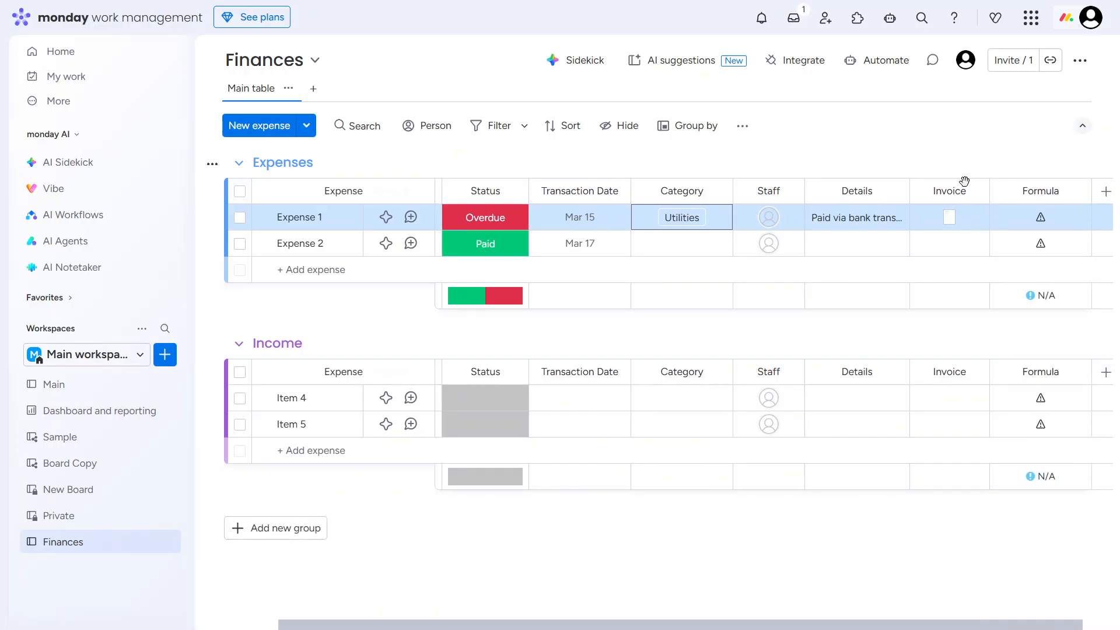
mouse_move(977, 196)
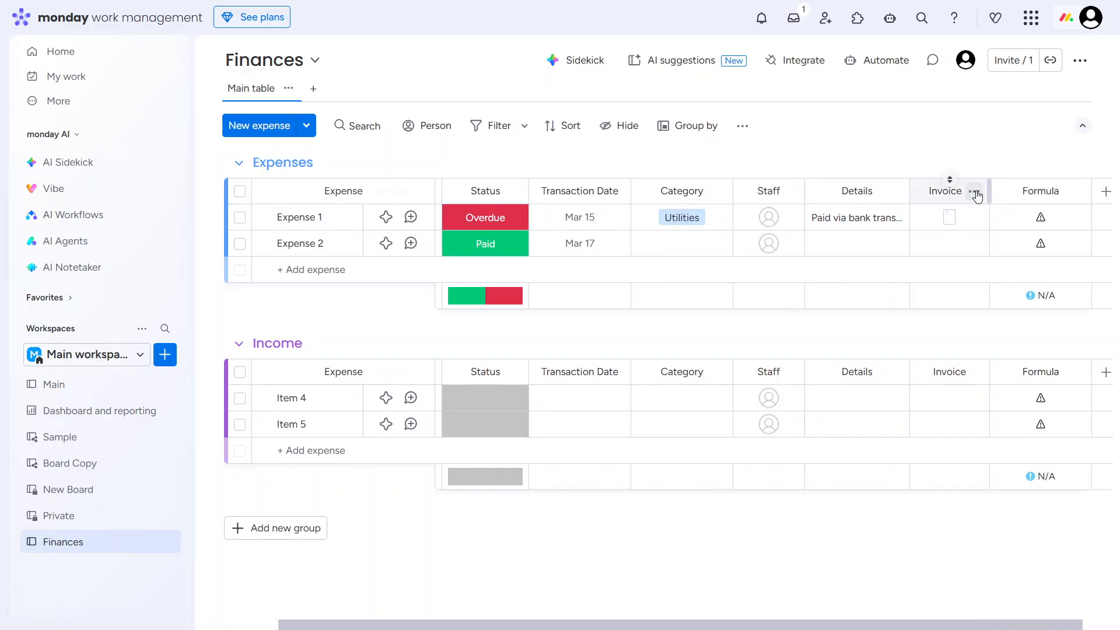
left_click(974, 193)
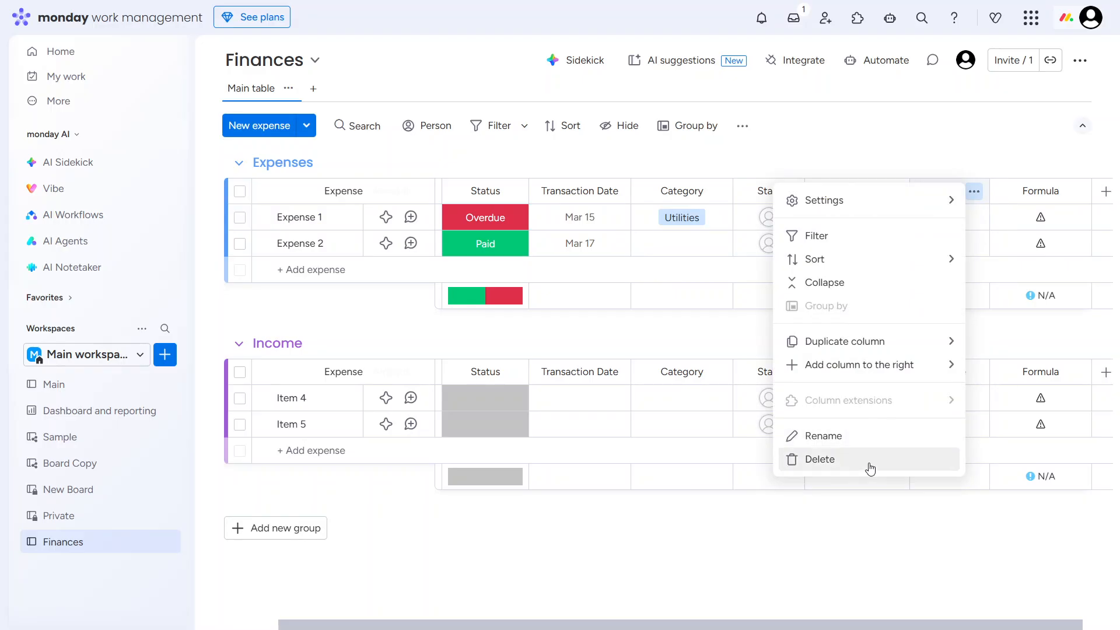
left_click(892, 159)
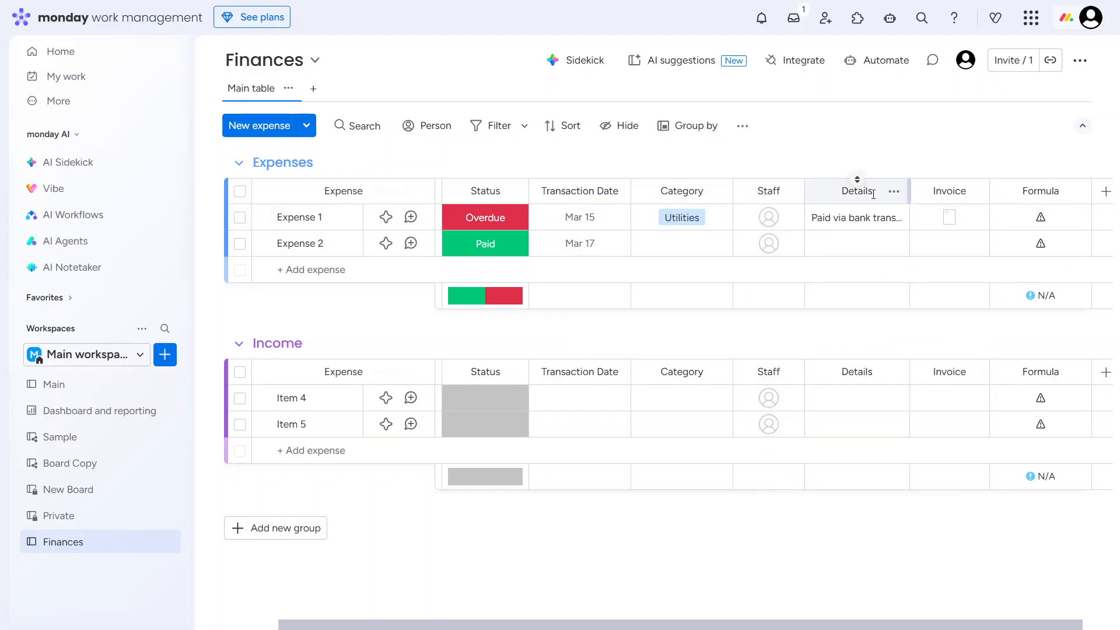
left_click(869, 193)
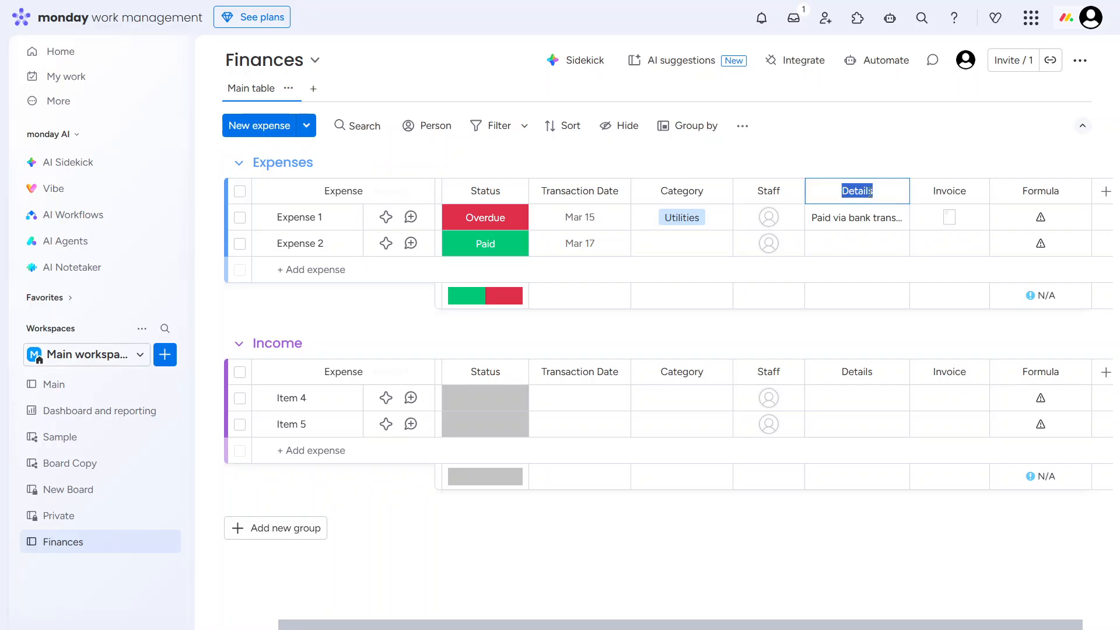
left_click(829, 222)
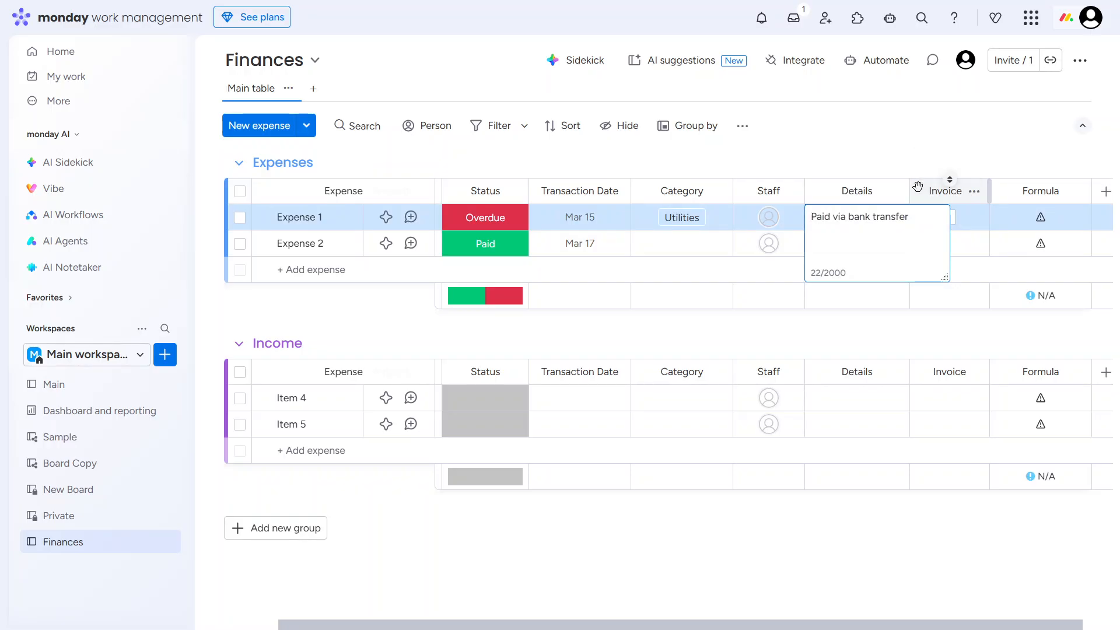
left_click_drag(920, 187, 817, 200)
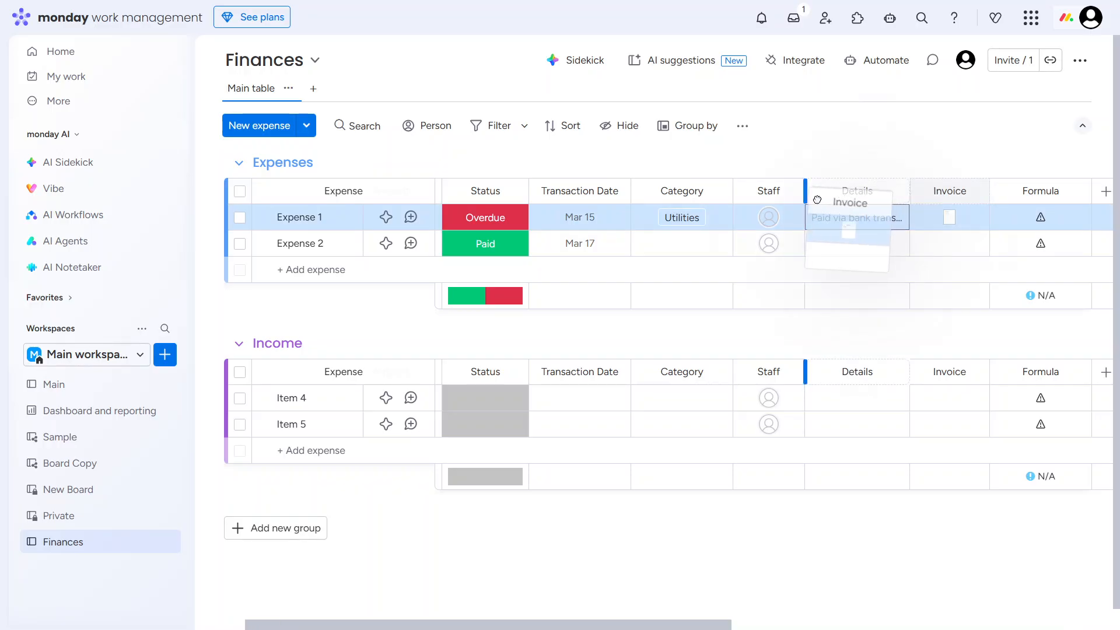
left_click_drag(919, 193, 928, 193)
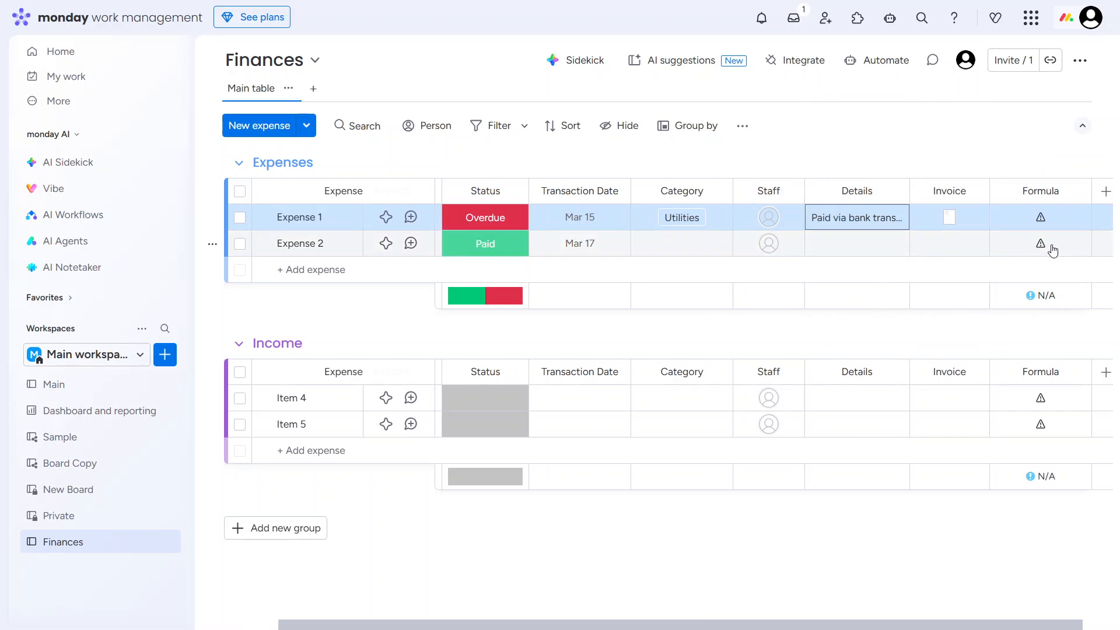
- Inspect the formula behind Expense 1's Formula cell in the formula builder, leaving it without setting a new one
mouse_move(1050, 224)
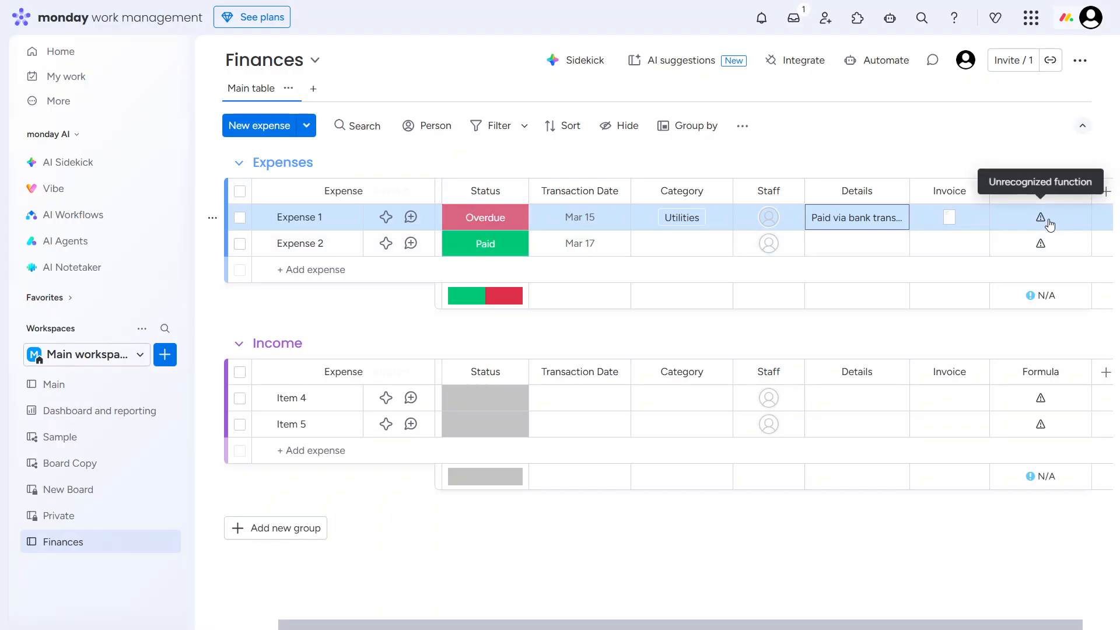
left_click(1050, 225)
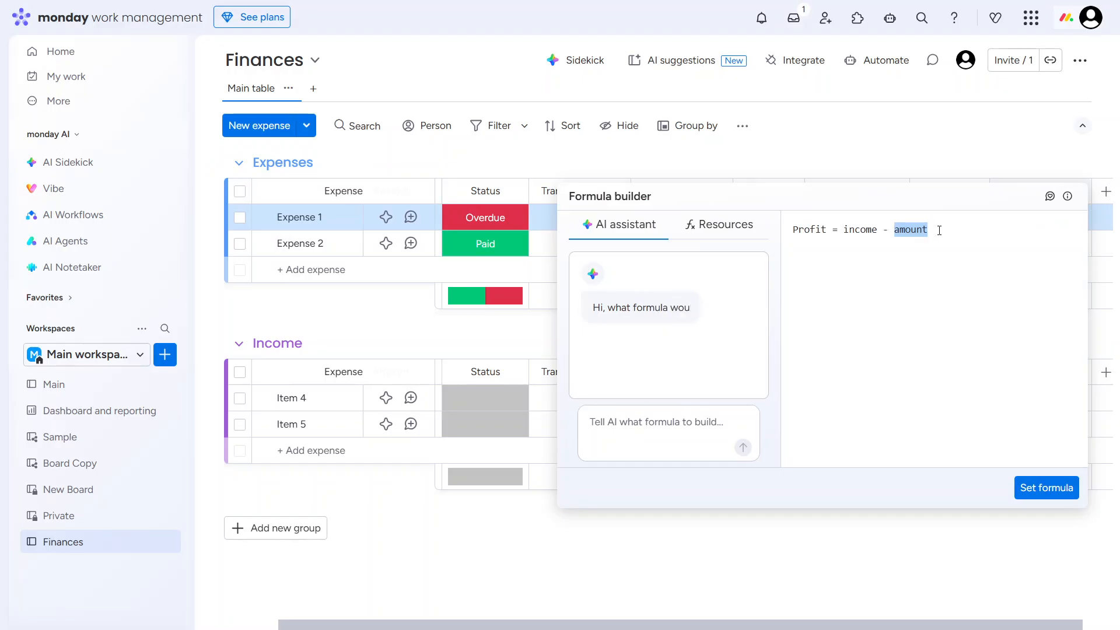
left_click(907, 149)
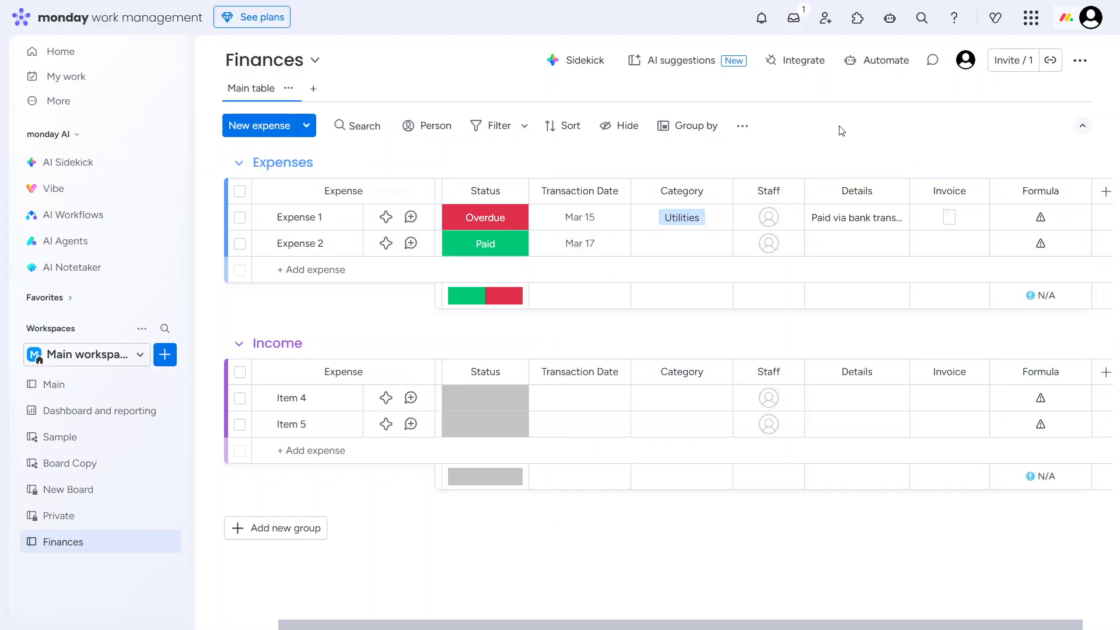
- Check the titles of the Expenses and Income groups without renaming them
left_click(306, 157)
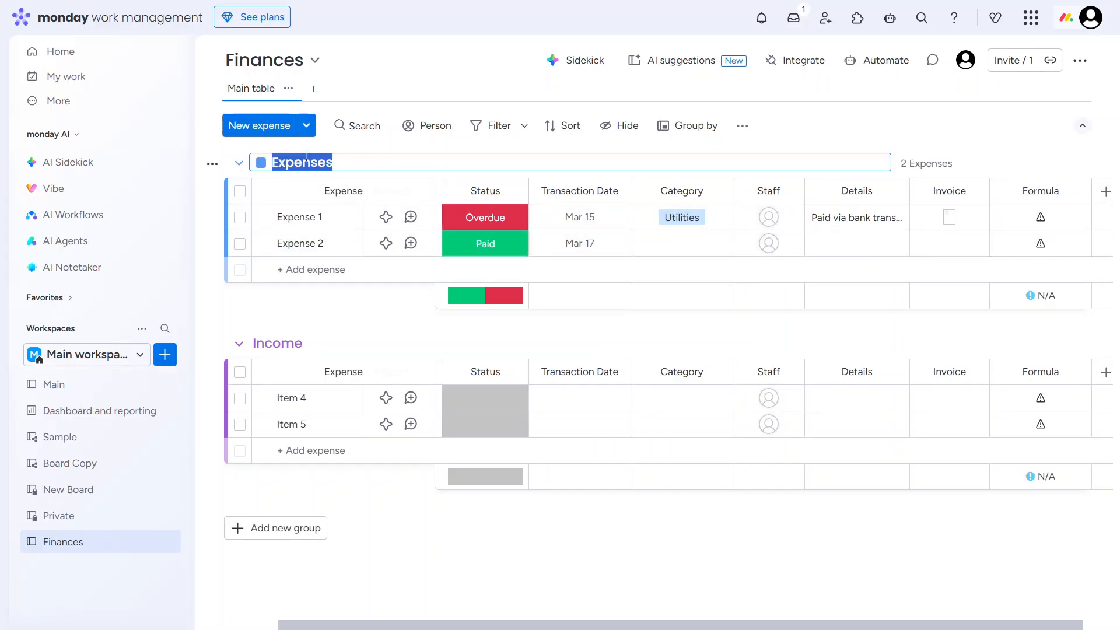
left_click(281, 337)
left_click(280, 337)
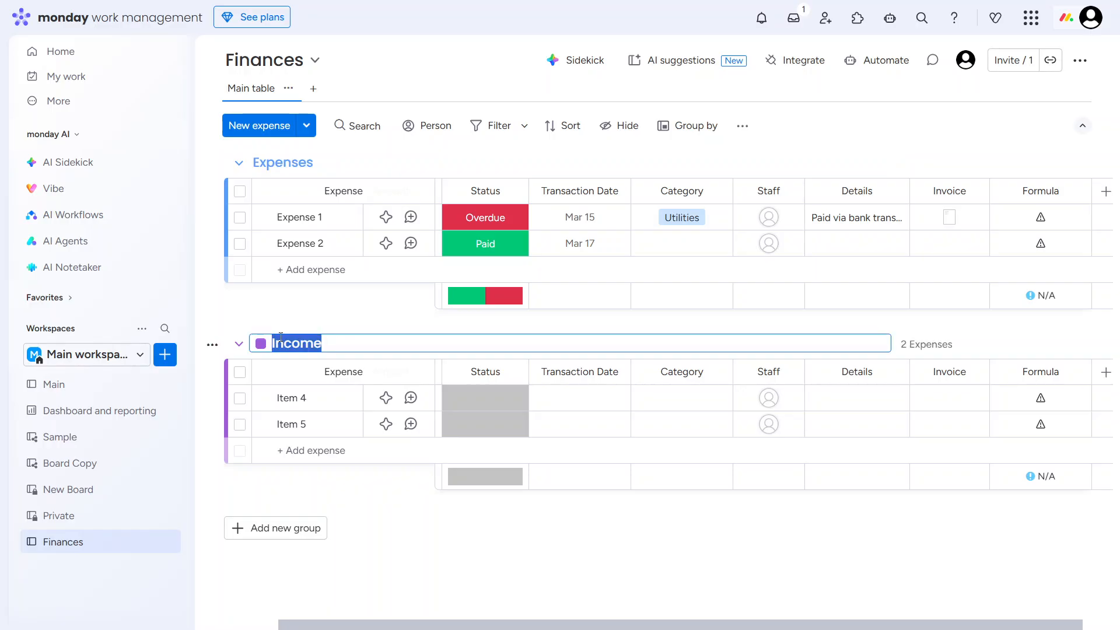
left_click(259, 304)
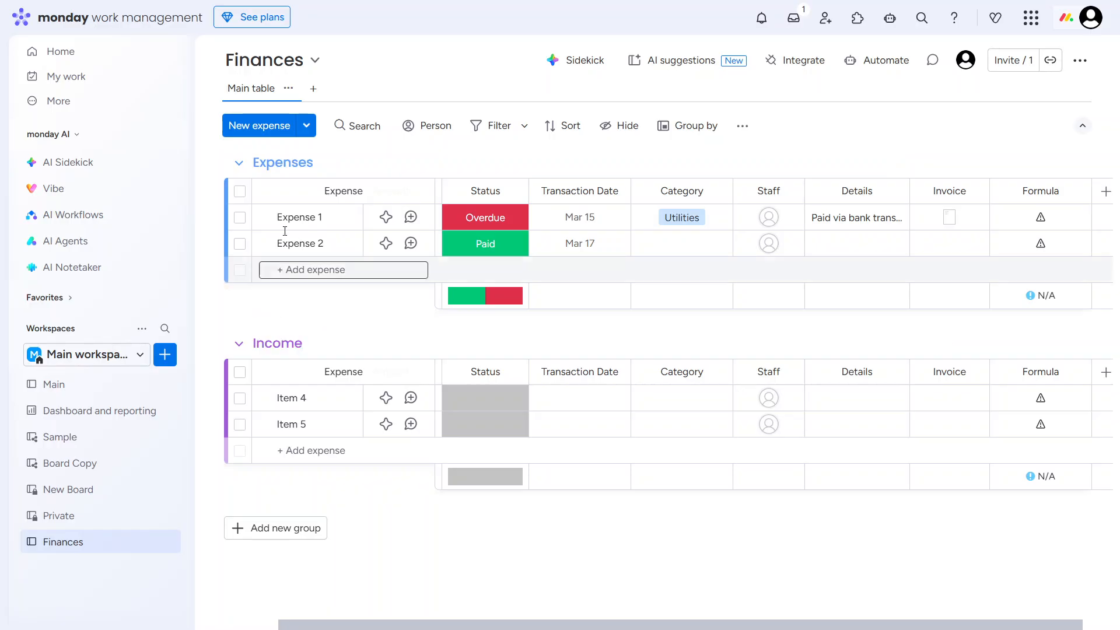
- Open the Dashboard and reporting dashboard from the Main workspace
left_click(90, 411)
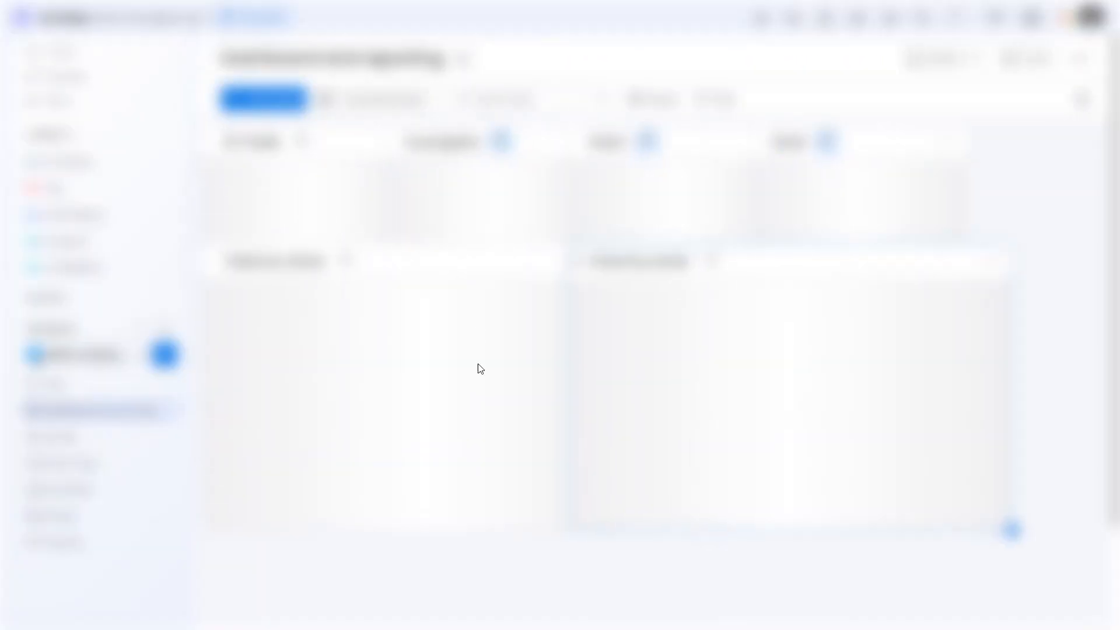
left_click(738, 206)
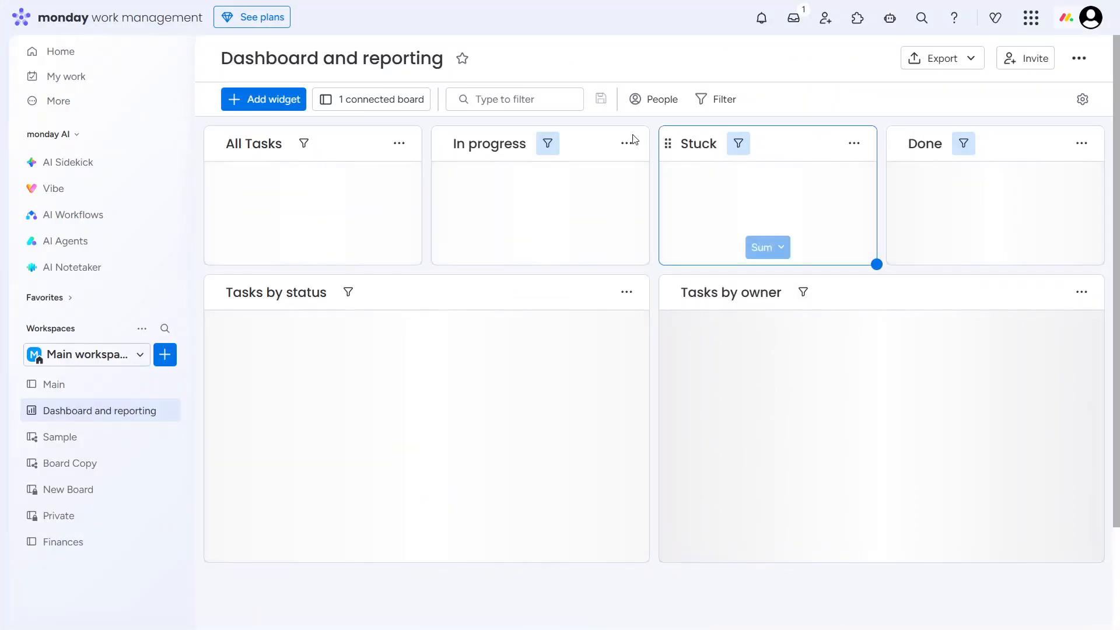